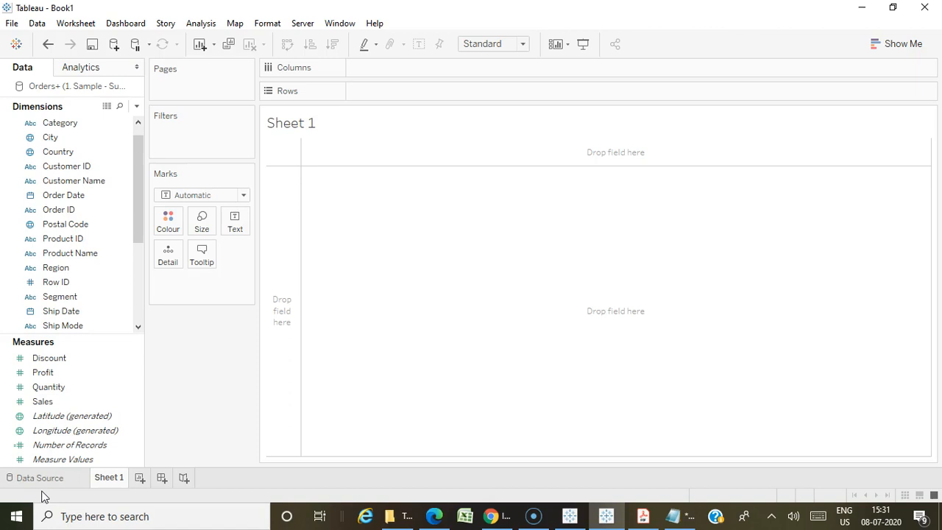
Switch to the Edge browser and look over the Create Hierarchies help article
left_click(433, 515)
scroll(335, 356, "down", 1)
scroll(334, 357, "up", 1)
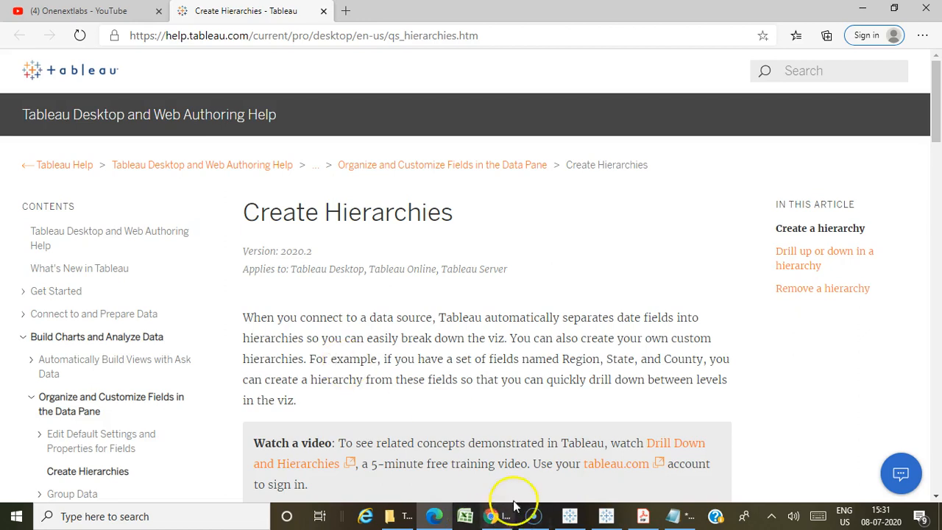
Switch to the Tableau workbook connected to the Orders+ data and place Order Date on Columns in Sheet 1
left_click(568, 515)
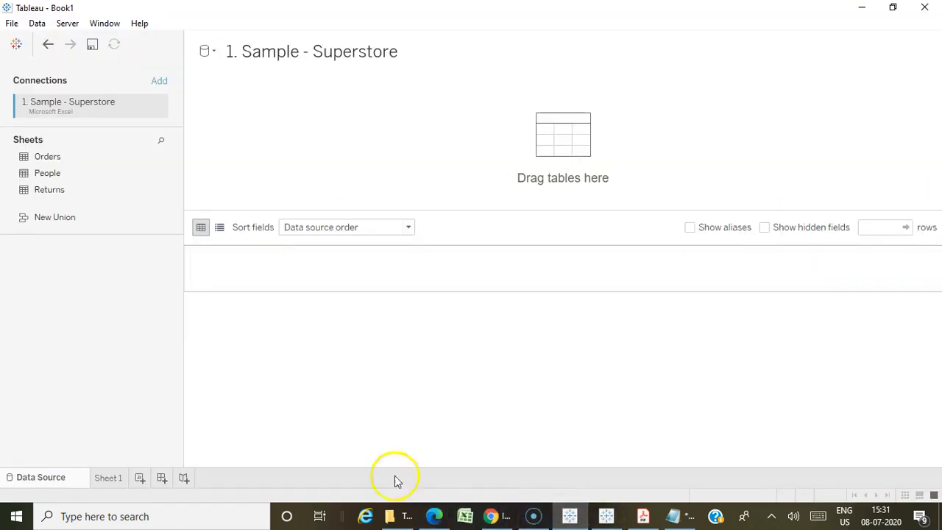
left_click(605, 515)
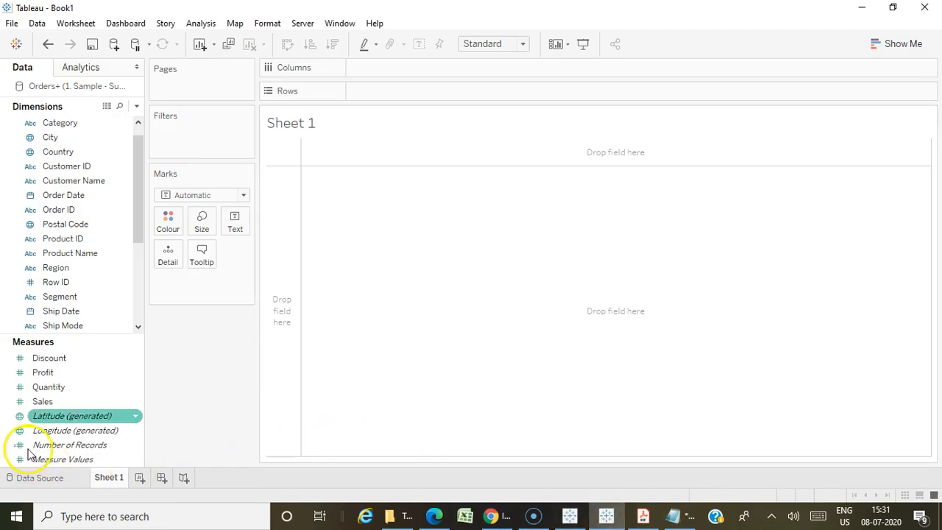
left_click_drag(62, 205, 395, 75)
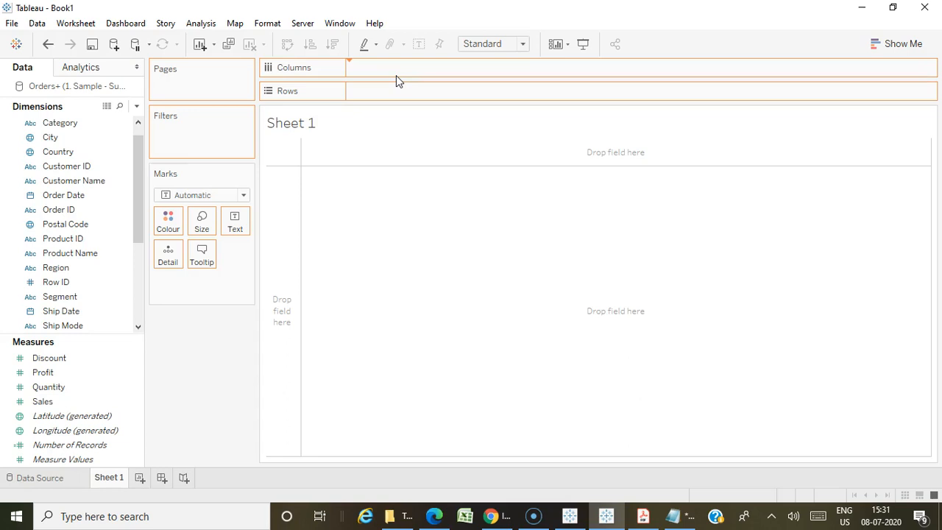
double_click(33, 200)
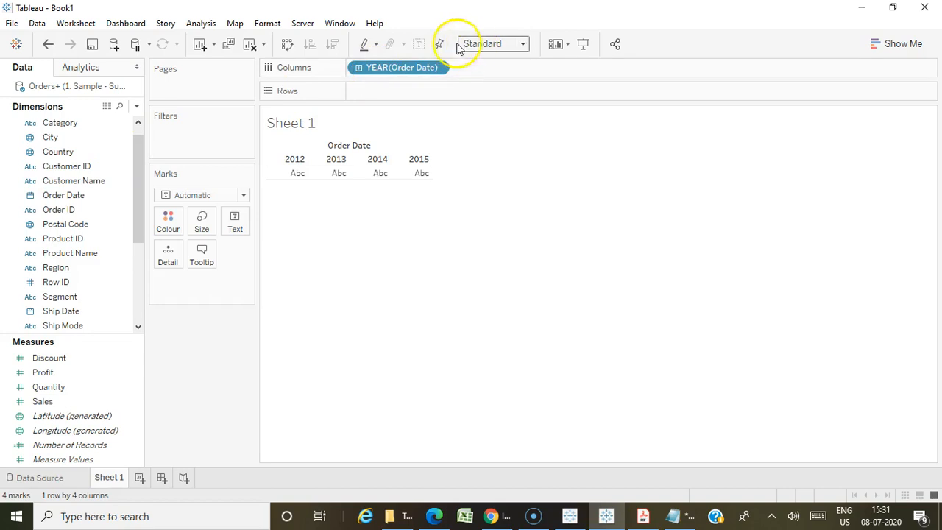
Drill Order Date on Columns down through quarter, month and day, and collapse it back to year
left_click(357, 68)
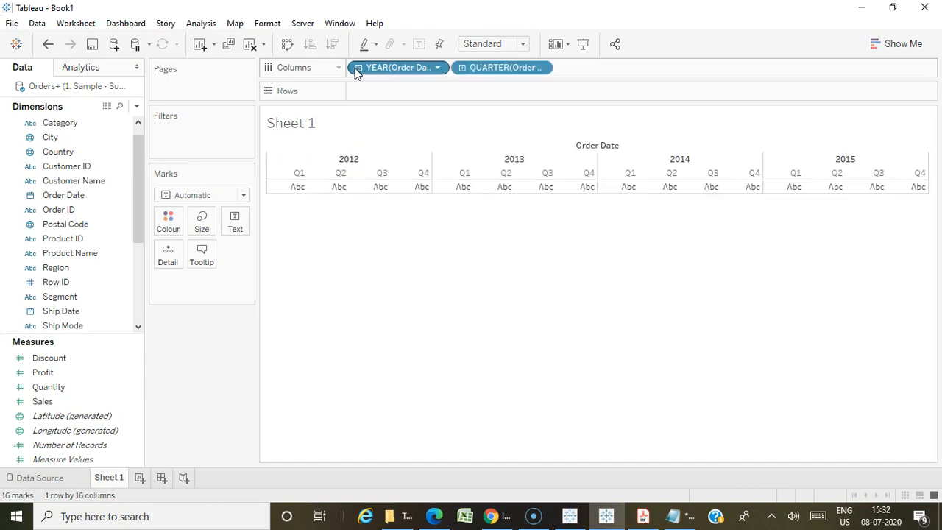
left_click(365, 76)
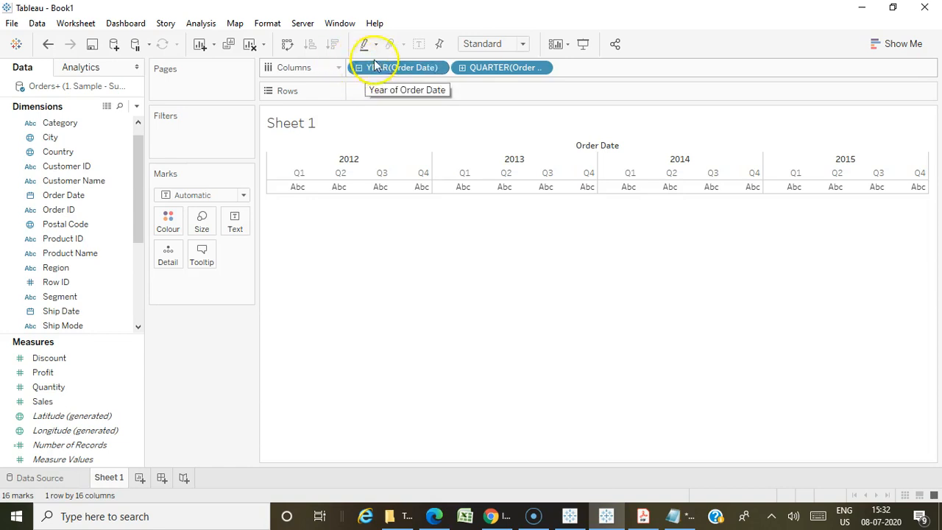
left_click(462, 68)
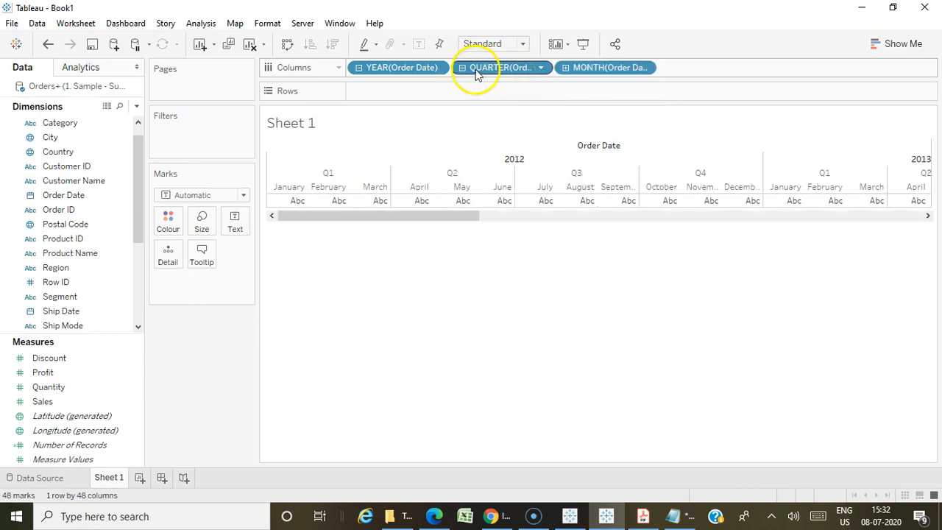
left_click(565, 67)
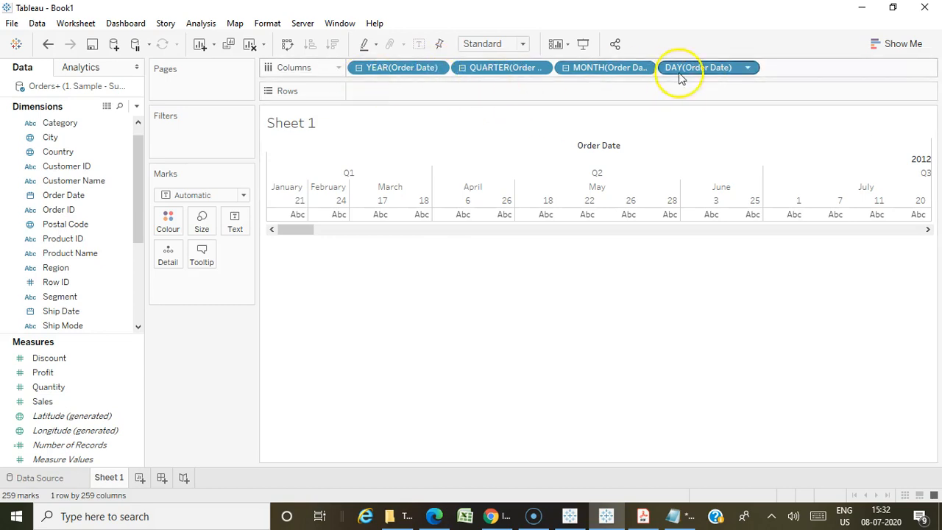
left_click(358, 67)
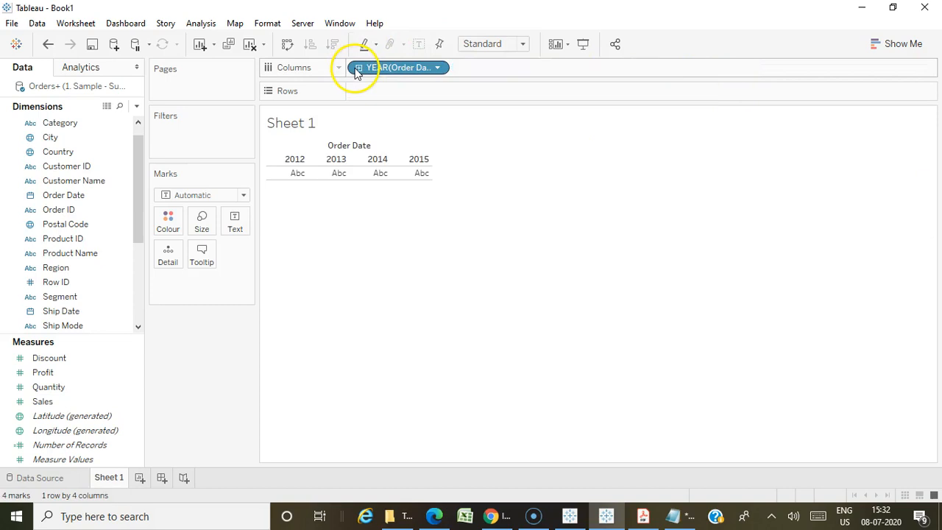
Plot Sales on Rows against Order Date drilled down to month, with the quarter level removed from Columns
left_click_drag(61, 397, 319, 517)
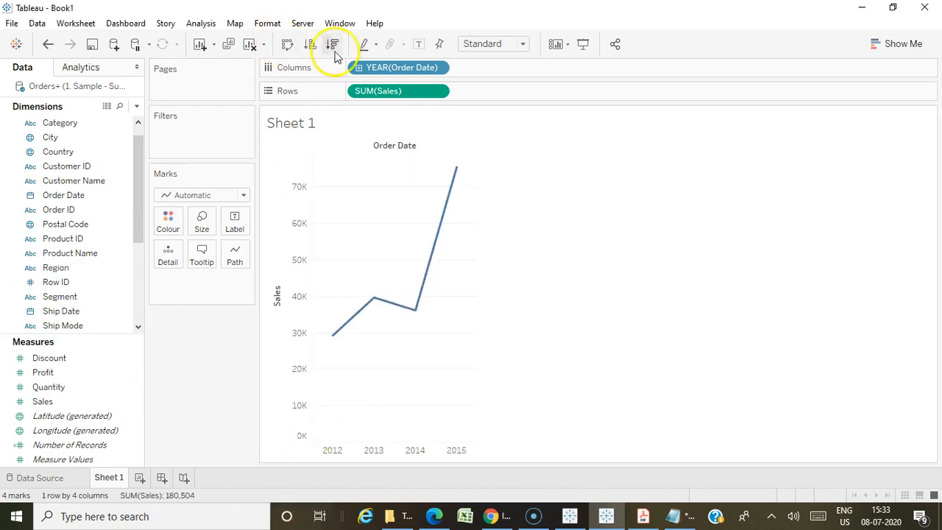
left_click(358, 67)
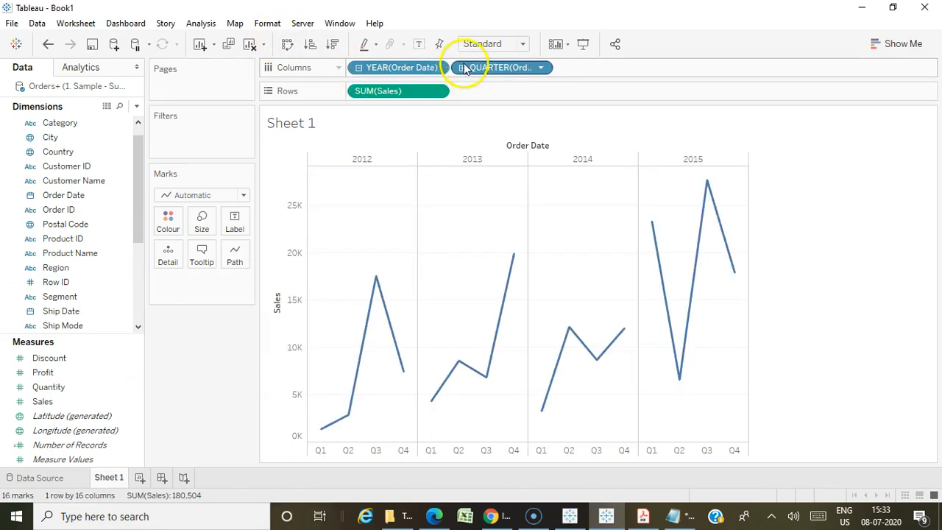
left_click(463, 68)
left_click_drag(489, 69, 52, 295)
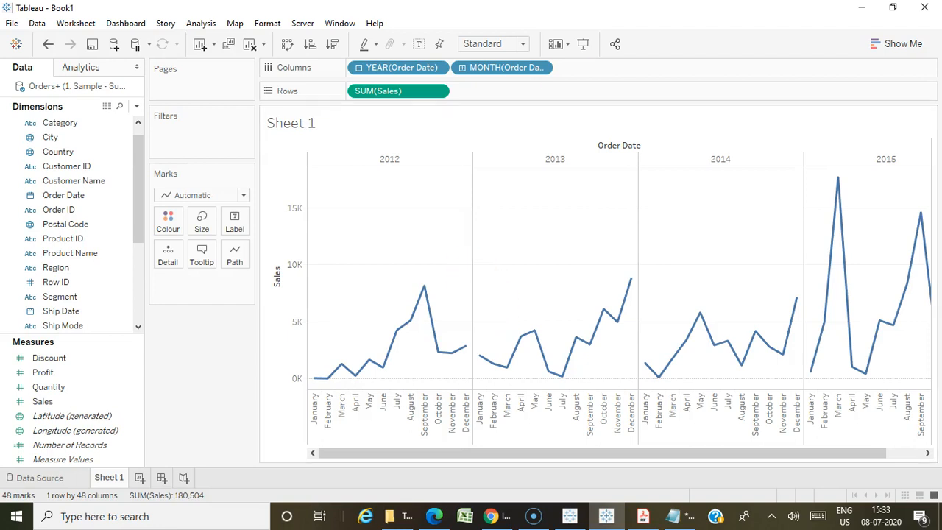
Change the year level of Order Date on Columns to a continuous year and view its other date options
left_click(440, 67)
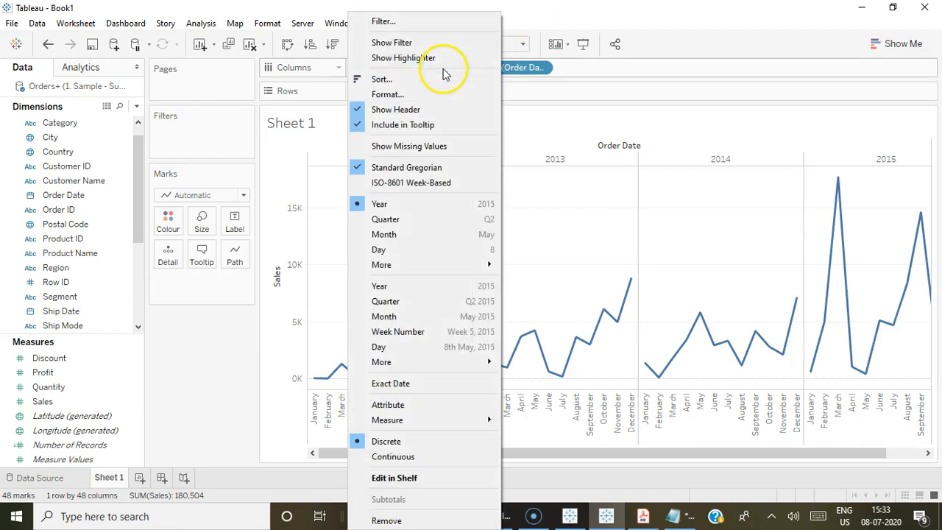
left_click(406, 287)
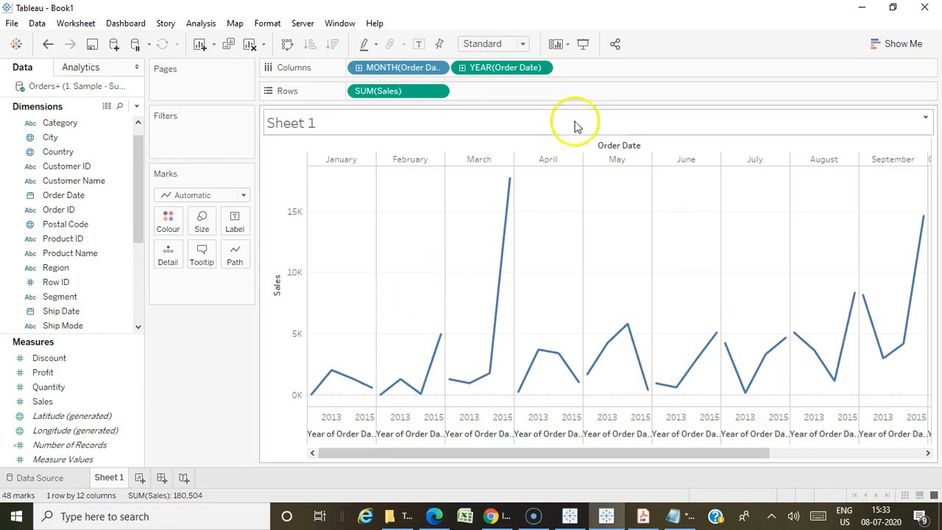
left_click(543, 67)
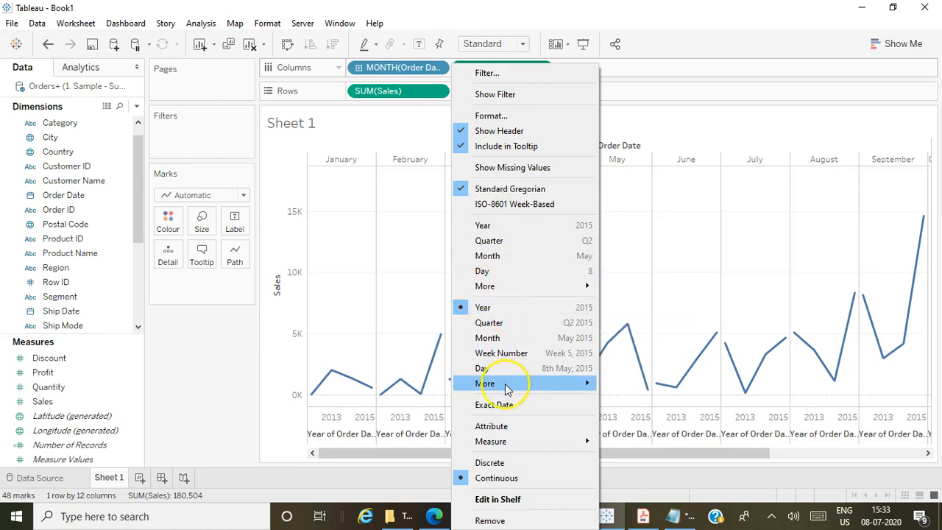
left_click(618, 75)
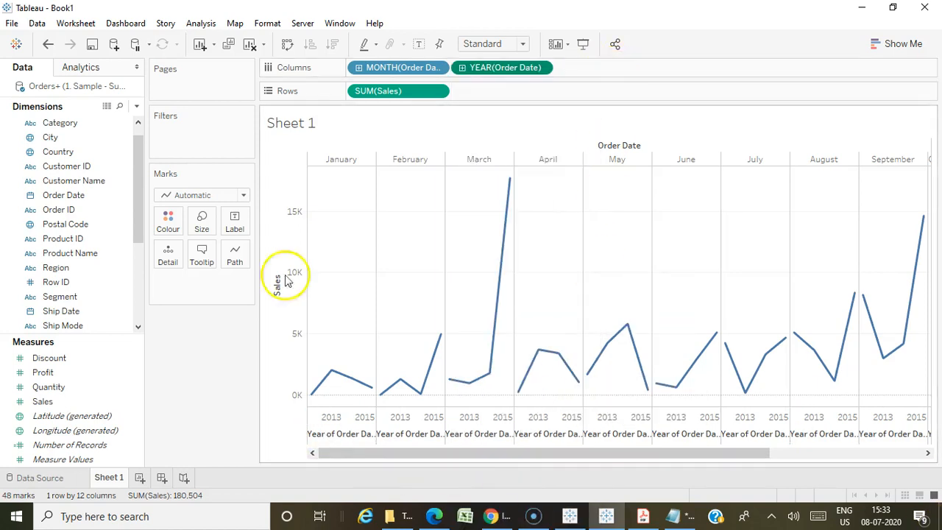
mouse_move(385, 516)
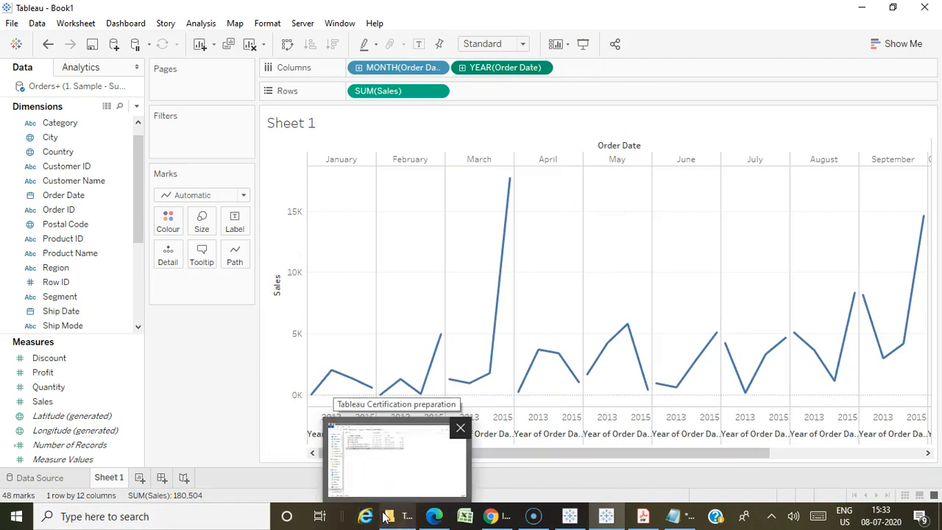
Add a new worksheet and place Country, State and City on Rows in that order
left_click(140, 478)
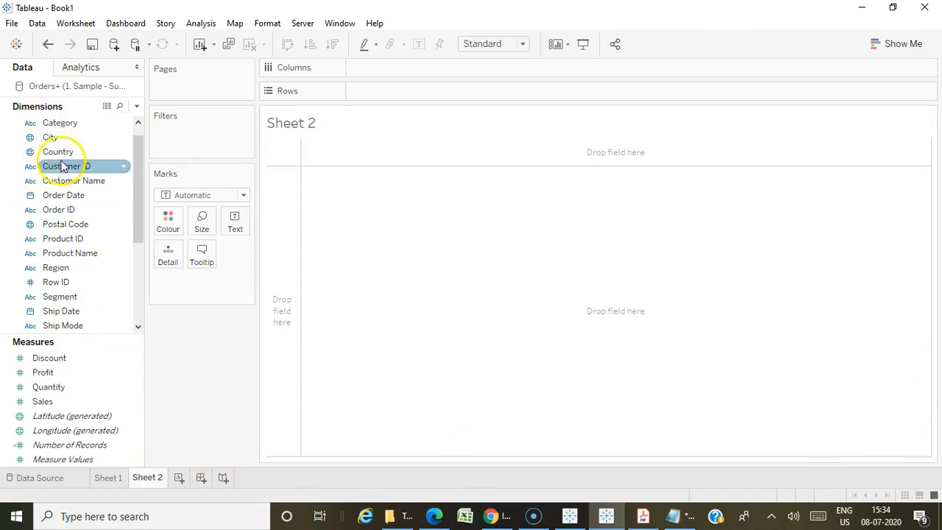
left_click_drag(59, 154, 375, 95)
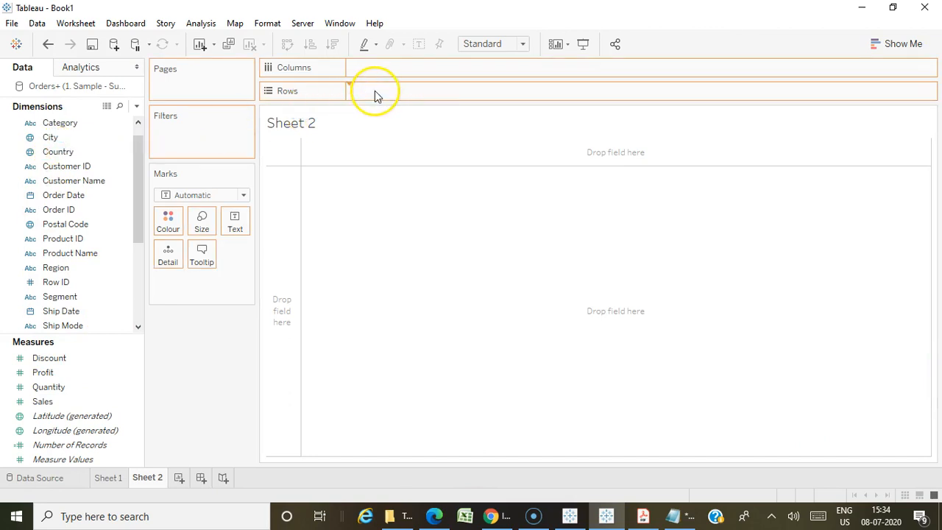
scroll(101, 256, "down", 3)
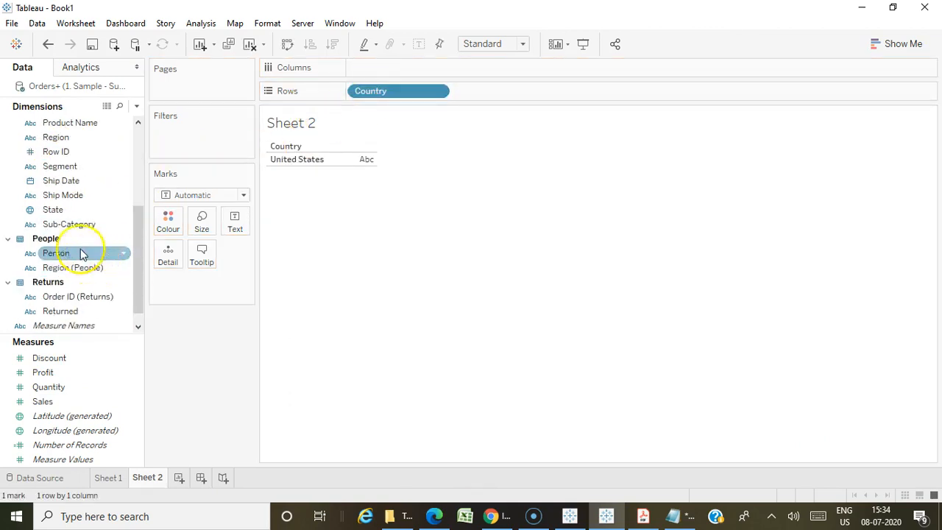
left_click_drag(68, 215, 515, 97)
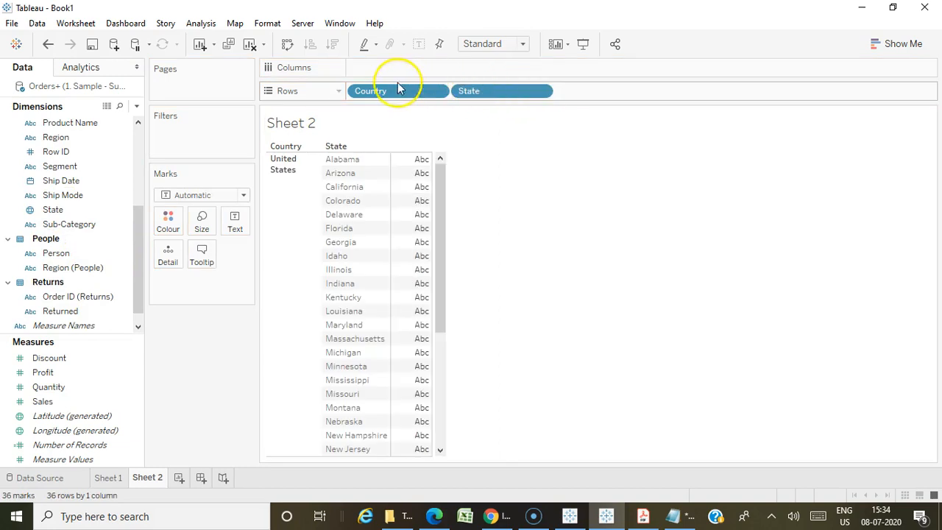
scroll(109, 241, "up", 1)
scroll(109, 242, "up", 3)
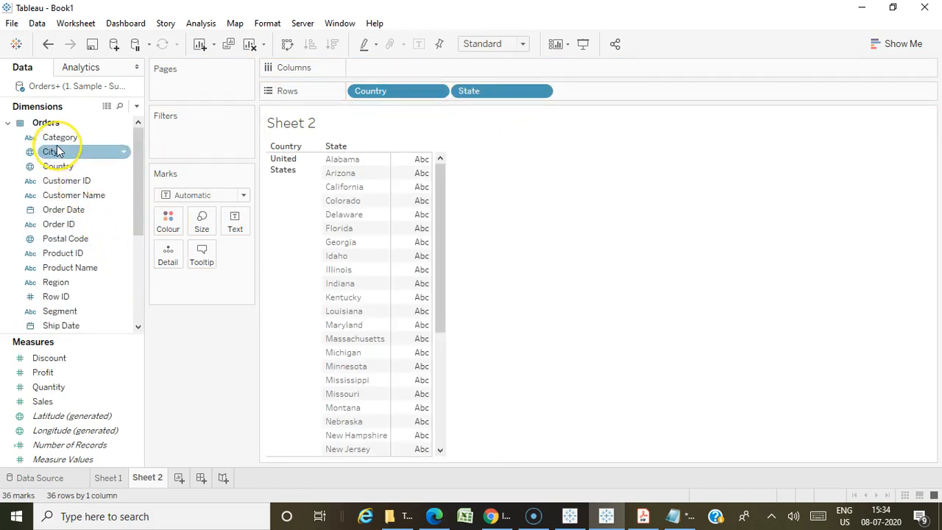
left_click_drag(57, 151, 597, 93)
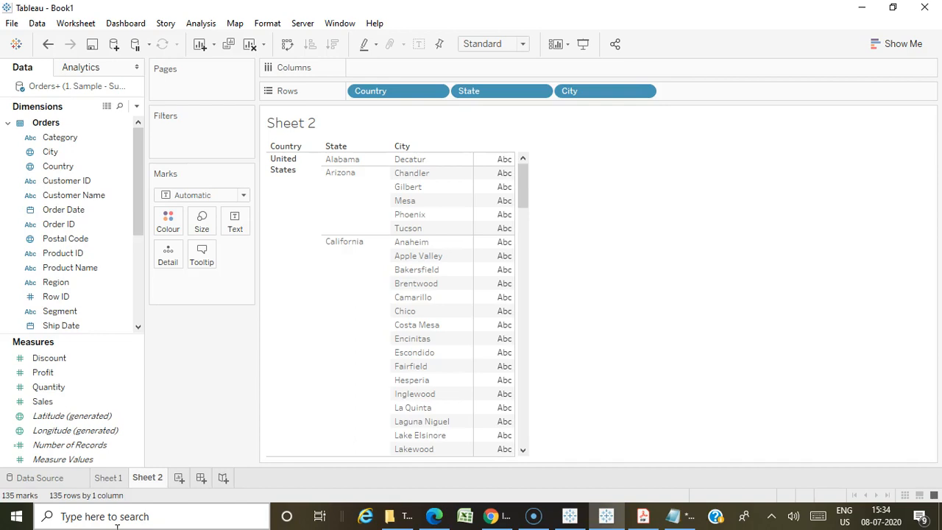
Create a hierarchy named Location from the Country dimension
left_click(123, 169)
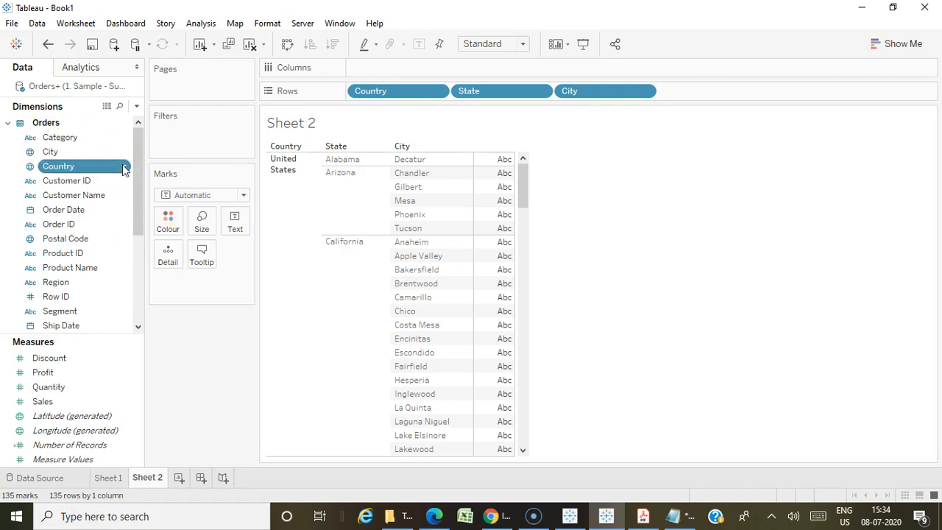
left_click(123, 169)
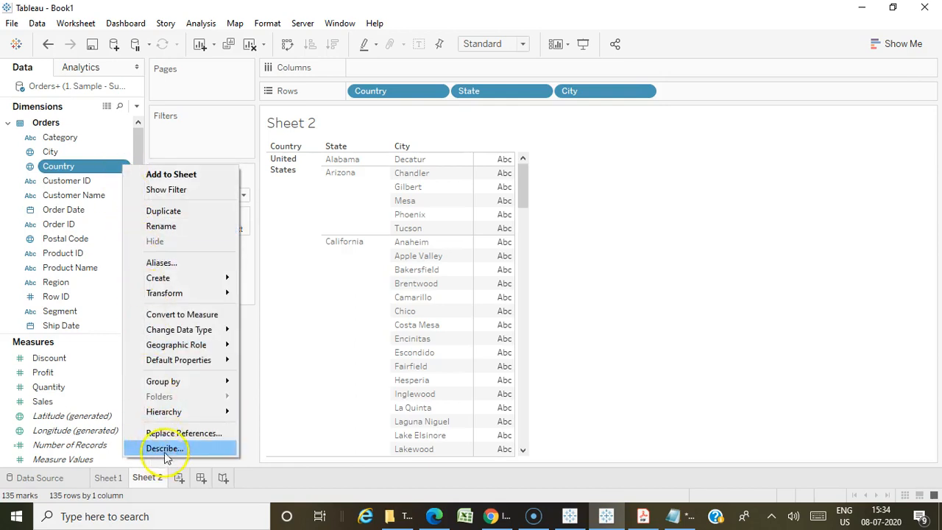
mouse_move(180, 421)
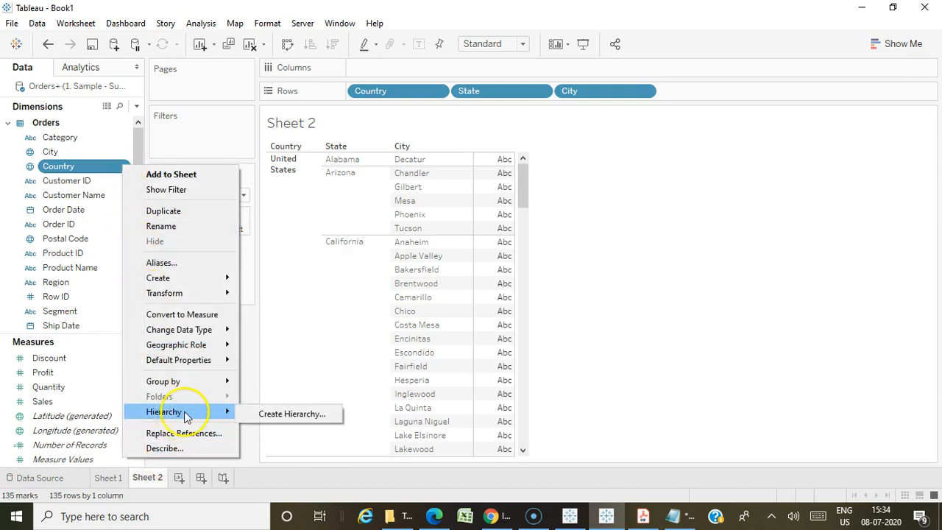
left_click(278, 414)
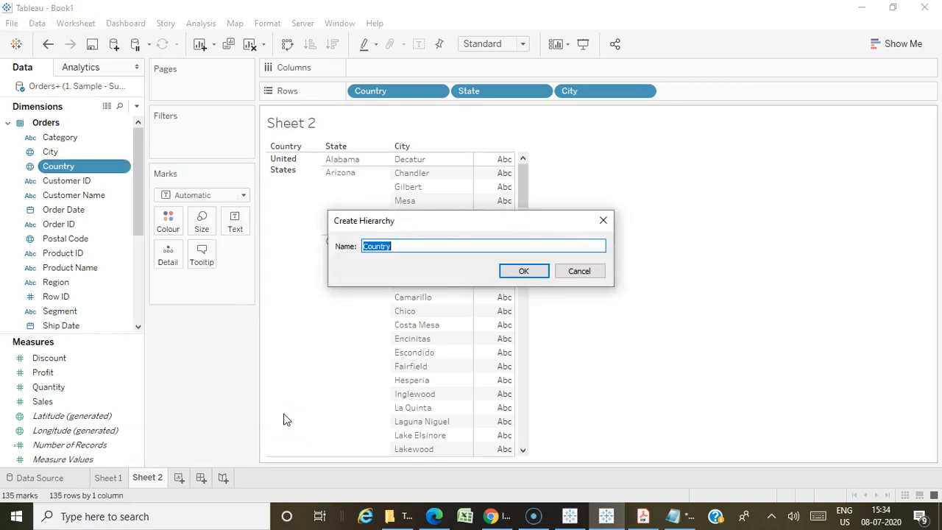
type("Location")
left_click(515, 273)
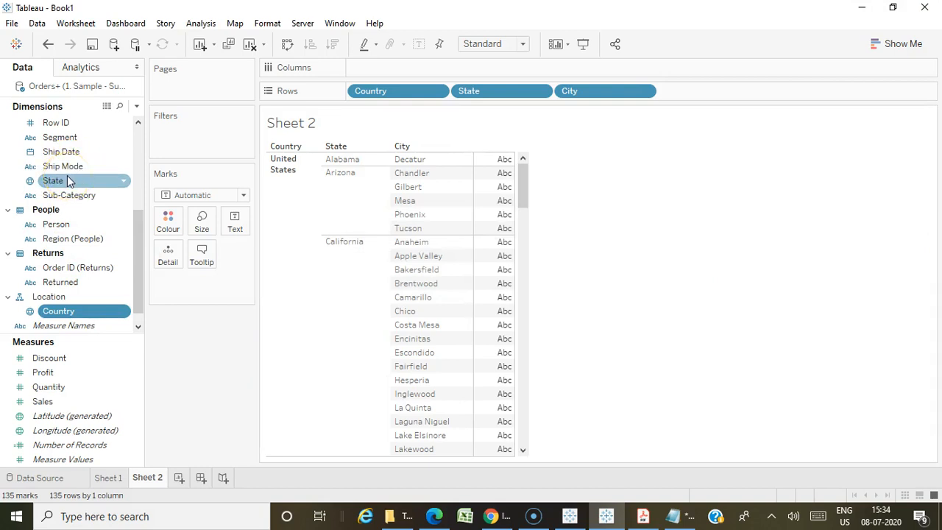
Add State and City to the Location hierarchy below Country
left_click_drag(68, 182, 66, 318)
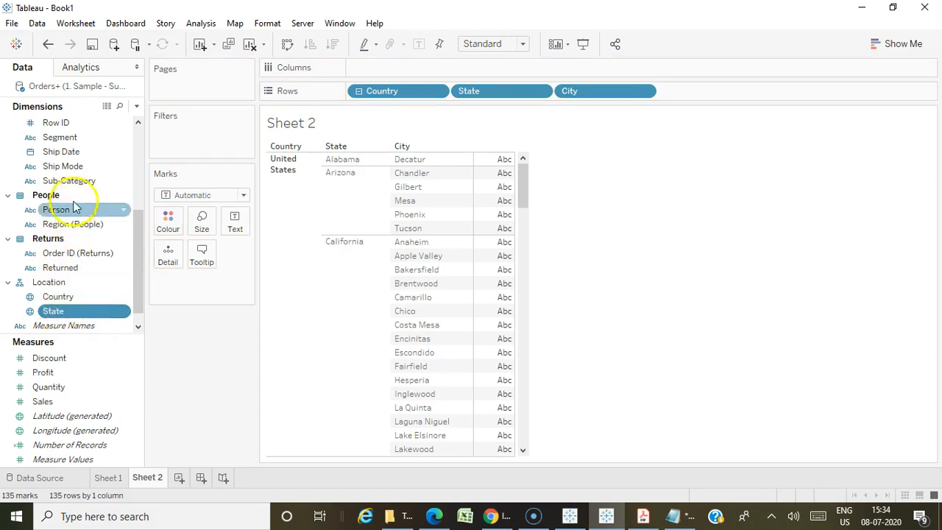
scroll(66, 199, "up", 5)
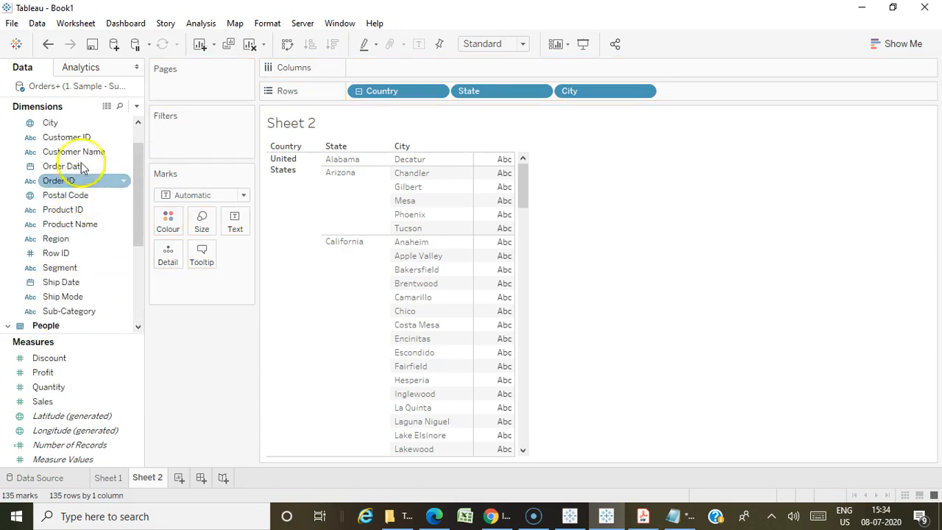
left_click(125, 125)
mouse_move(176, 371)
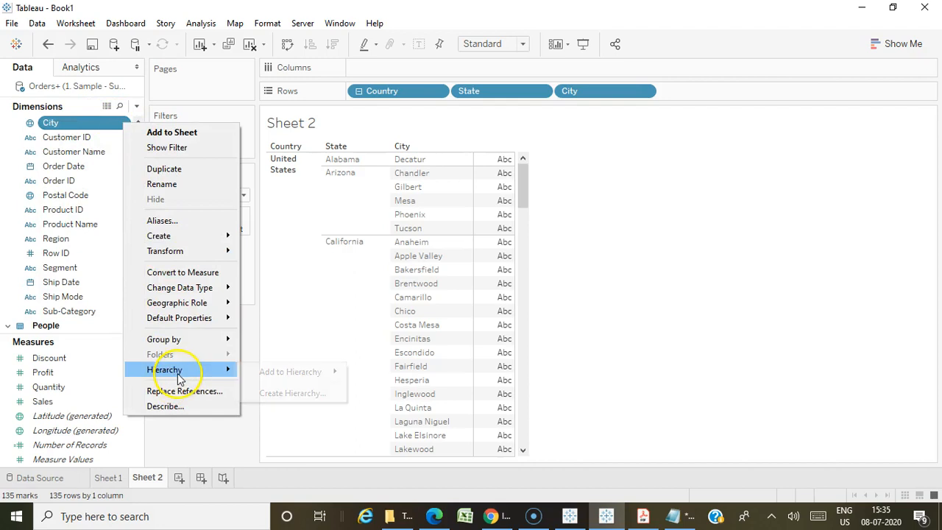
mouse_move(248, 373)
left_click(373, 382)
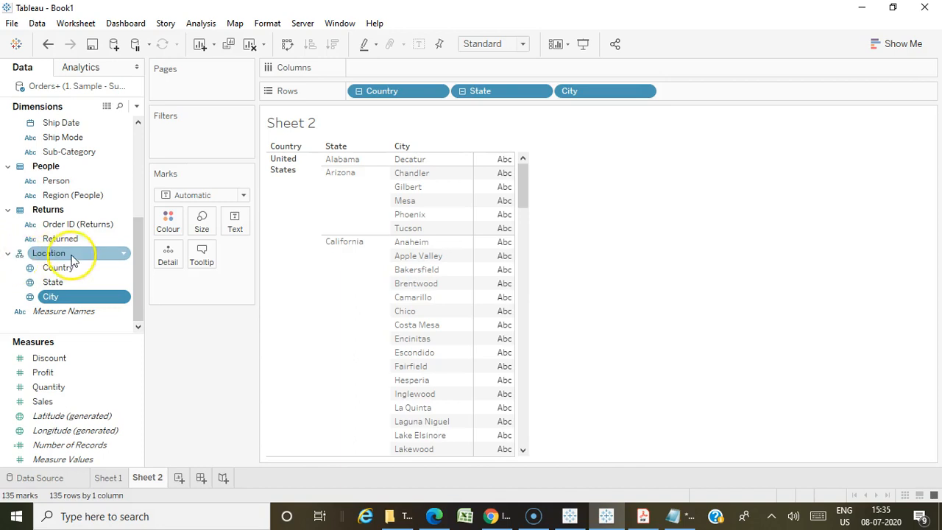
Collapse the Location hierarchy on Rows to Country and expand it again through State to City
left_click(359, 95)
left_click(358, 94)
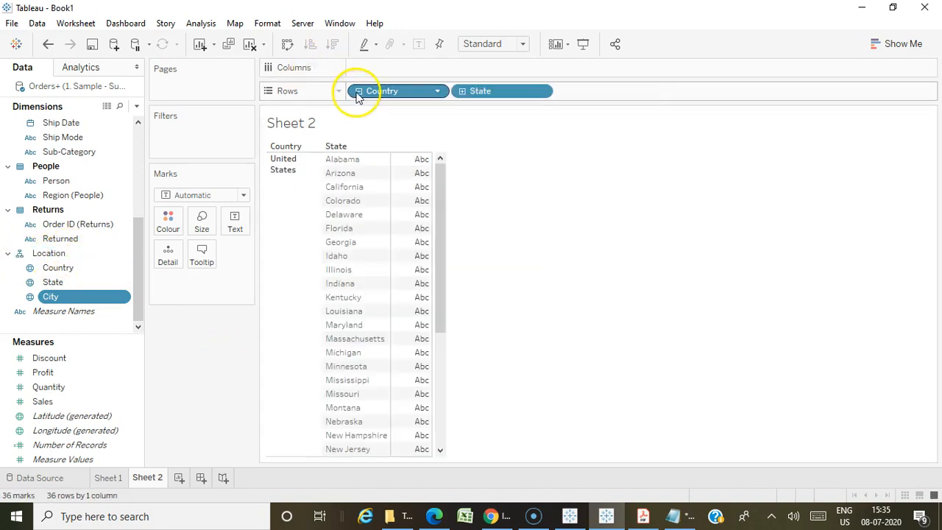
left_click(462, 94)
left_click_drag(64, 283, 5, 344)
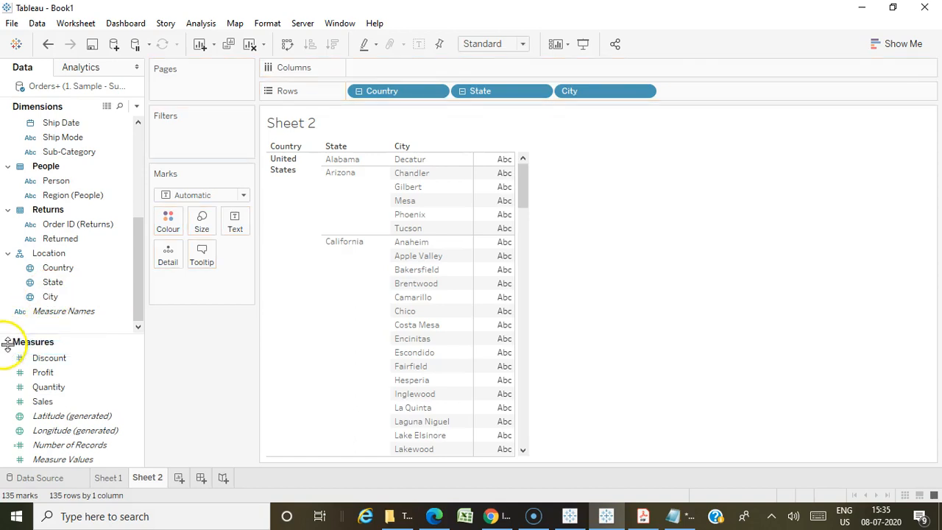
Create a hierarchy named Product from the Category dimension
left_click(79, 253)
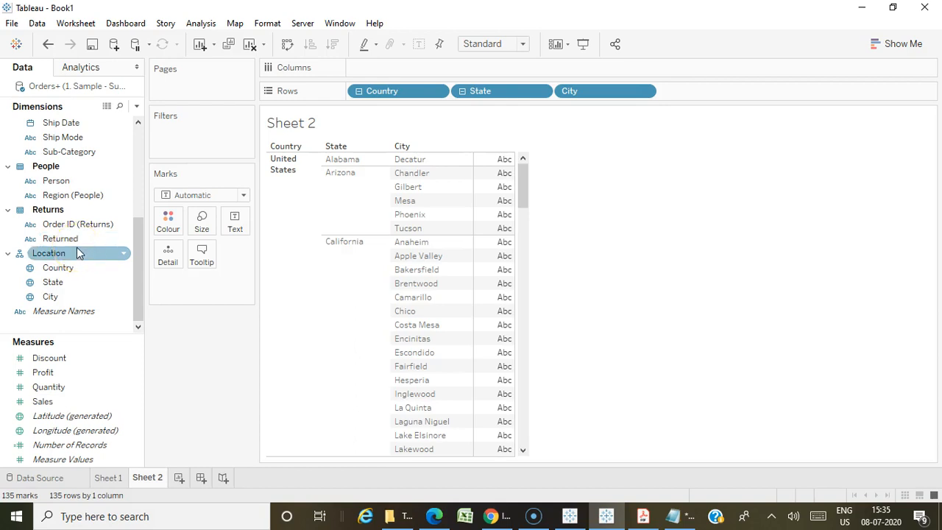
scroll(77, 258, "up", 3)
left_click(70, 283)
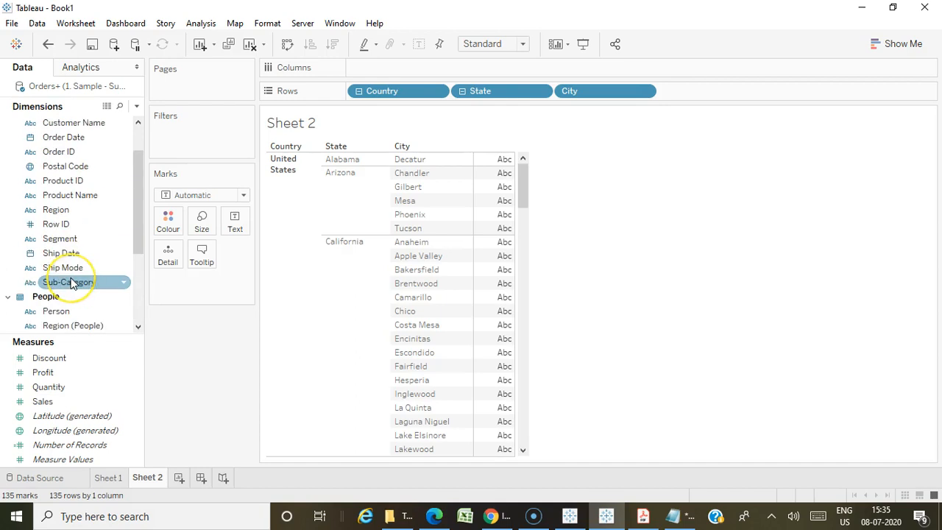
scroll(71, 283, "up", 1)
left_click(70, 137)
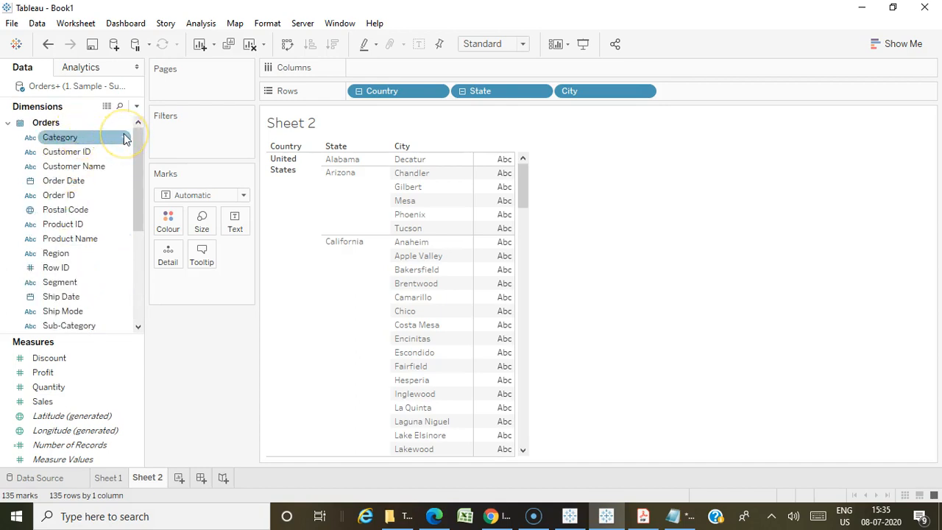
left_click(125, 139)
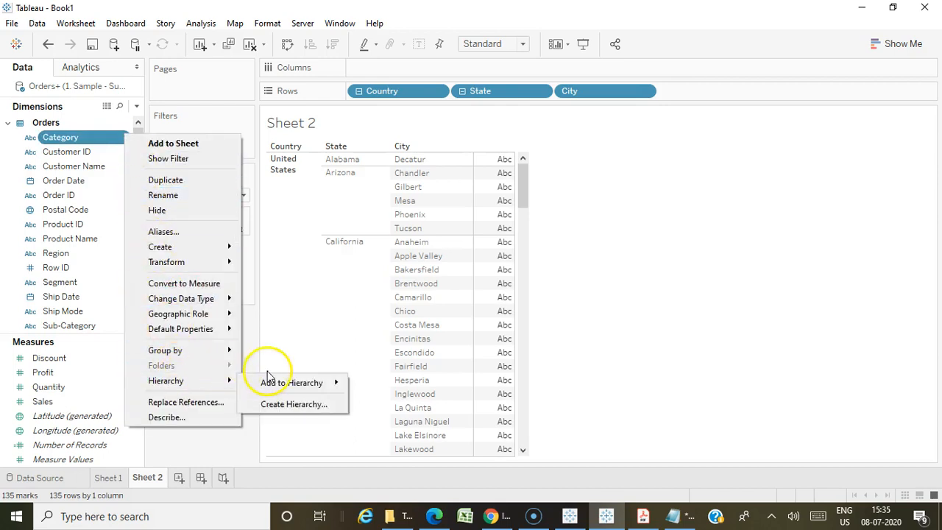
mouse_move(233, 382)
left_click(273, 404)
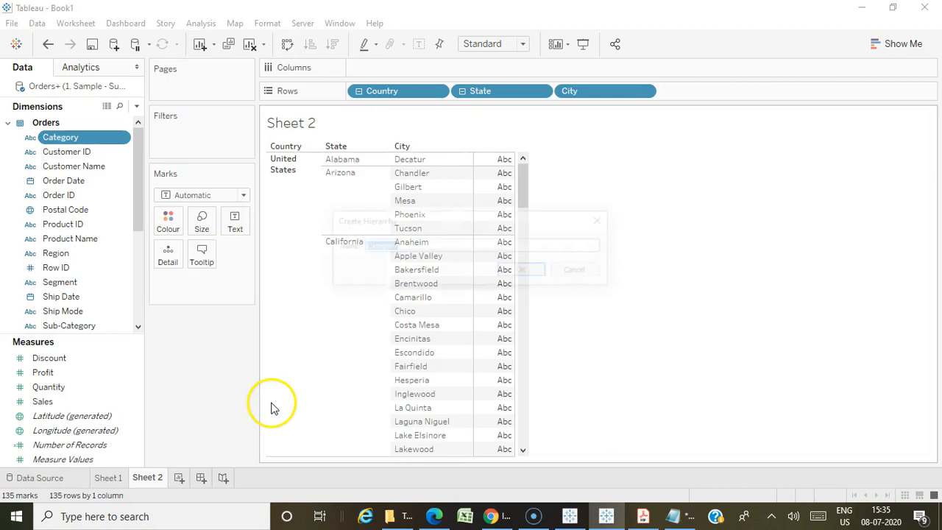
type("Product")
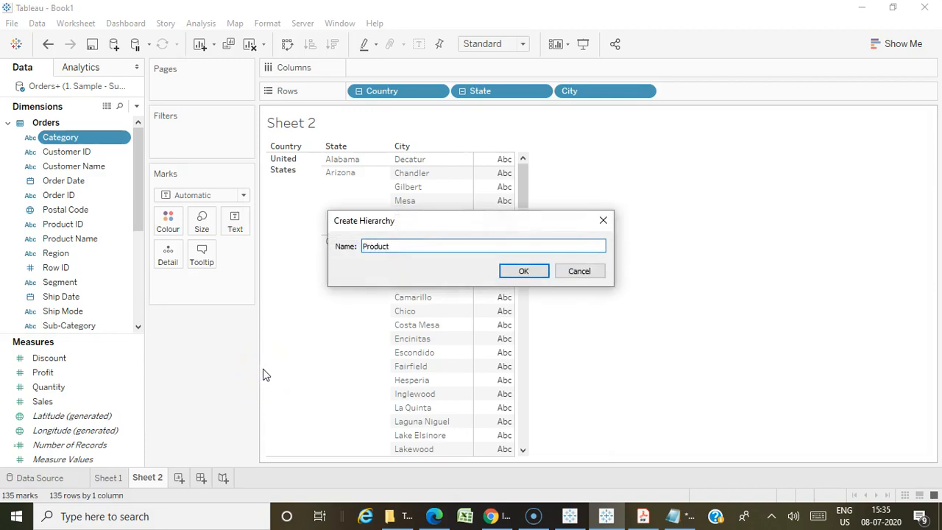
left_click(526, 272)
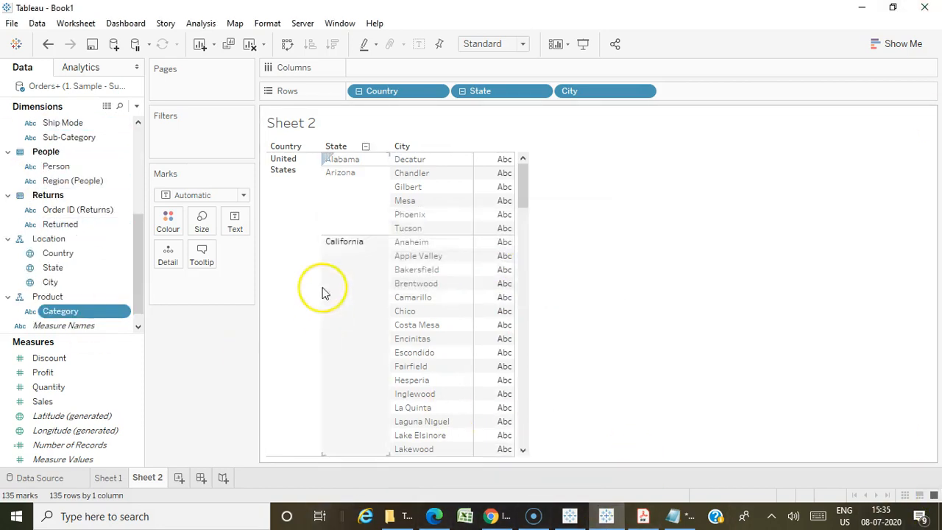
Add the Sub-Category dimension to the Product hierarchy below Category
scroll(106, 224, "up", 5)
scroll(106, 224, "down", 4)
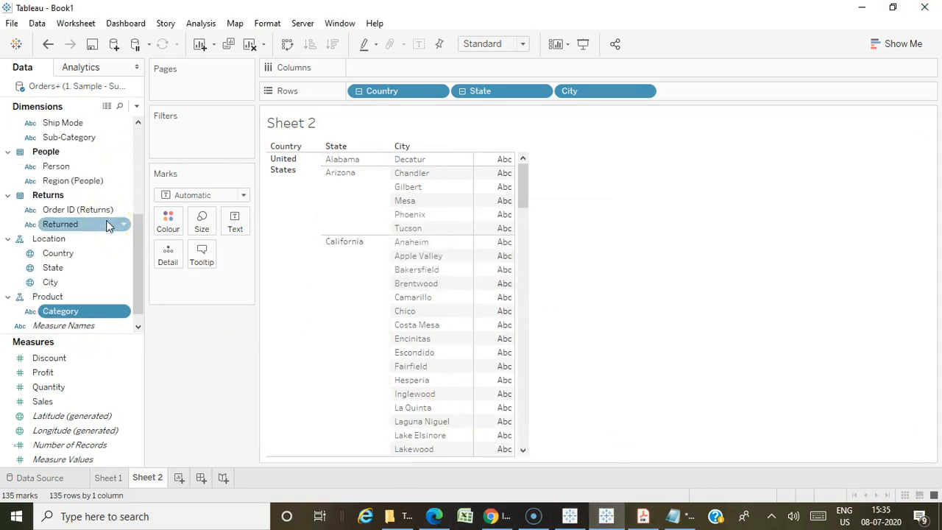
scroll(69, 197, "up", 3)
scroll(74, 196, "down", 3)
left_click_drag(78, 137, 80, 316)
Add the Product Name dimension to the Product hierarchy below Sub-Category
scroll(66, 212, "up", 4)
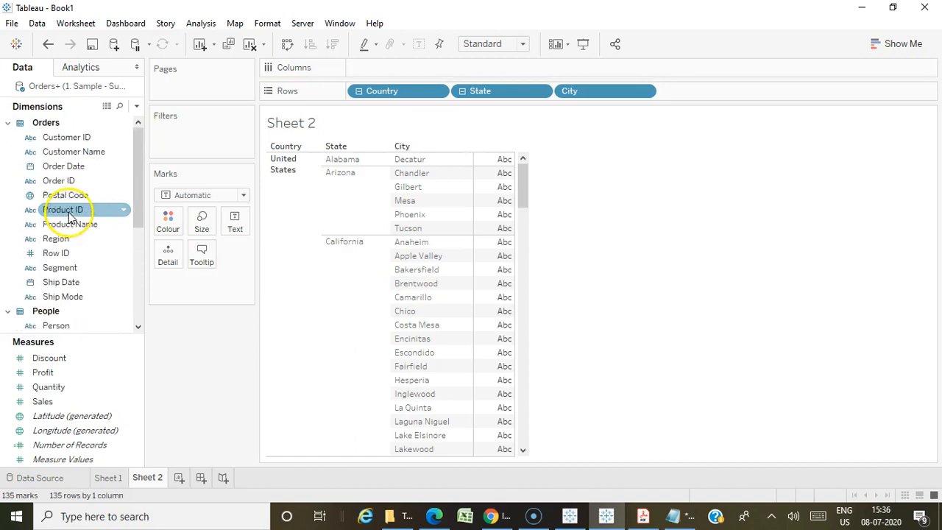
left_click(122, 229)
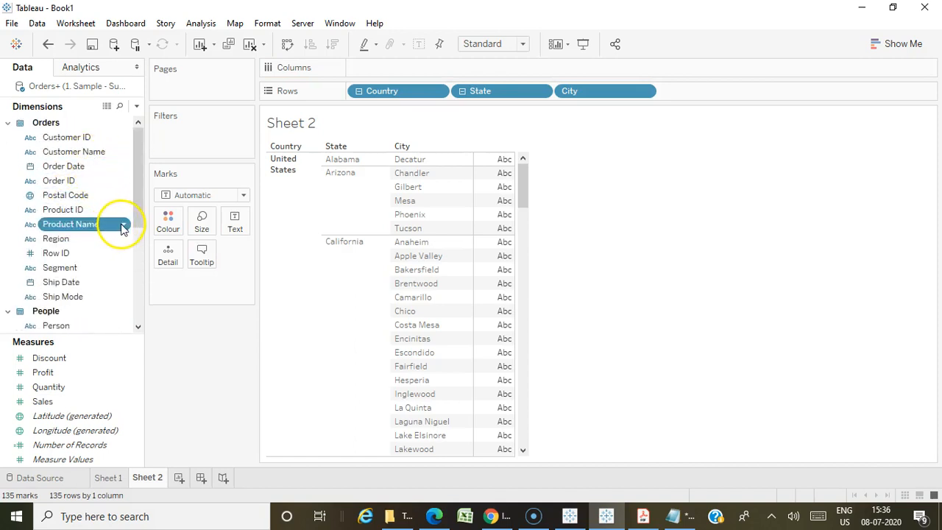
left_click(122, 228)
mouse_move(201, 474)
mouse_move(269, 475)
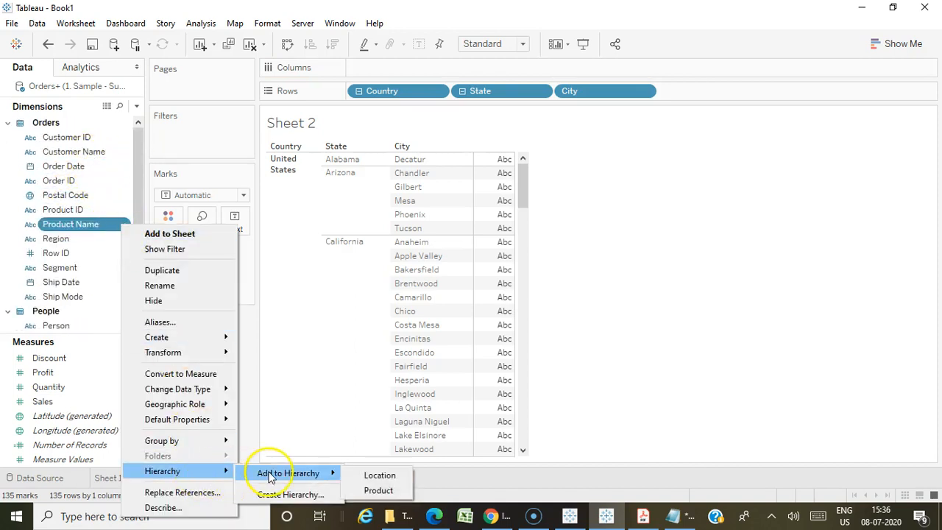
left_click(379, 489)
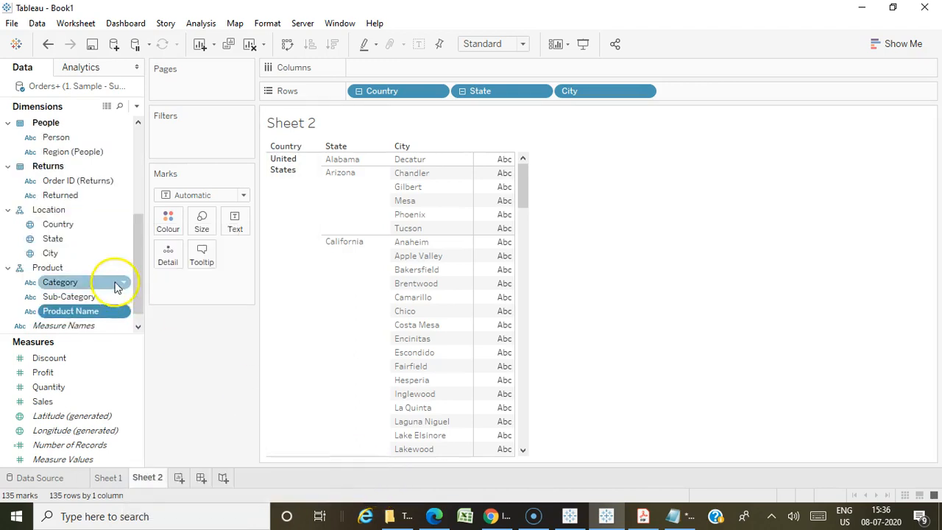
Add a new worksheet, place Sub-Category from the Product hierarchy on Rows and drill it down to Product Name
scroll(116, 285, "down", 1)
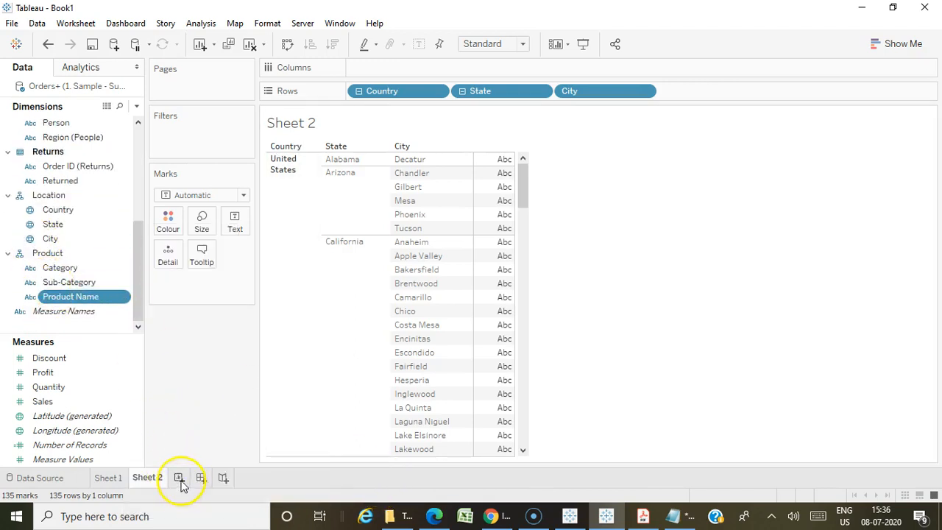
left_click(180, 482)
left_click(63, 282)
left_click_drag(63, 282, 378, 89)
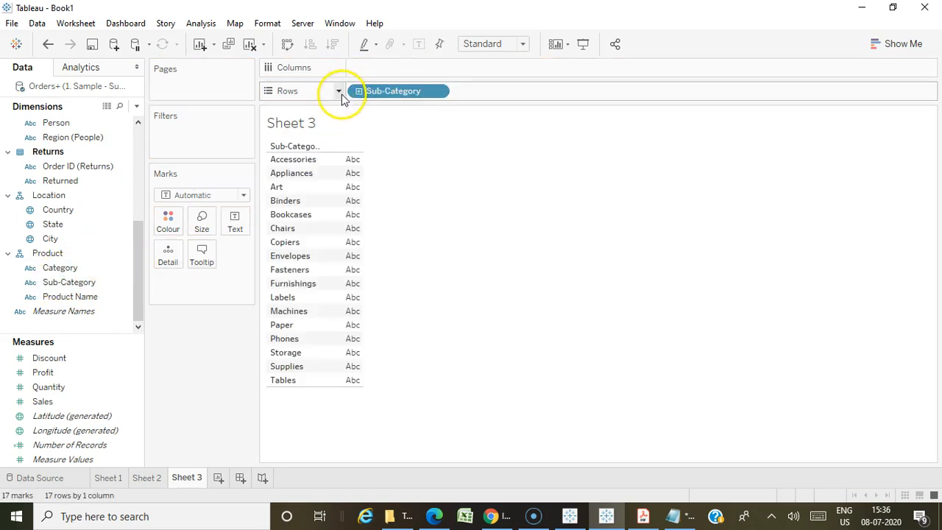
left_click(359, 91)
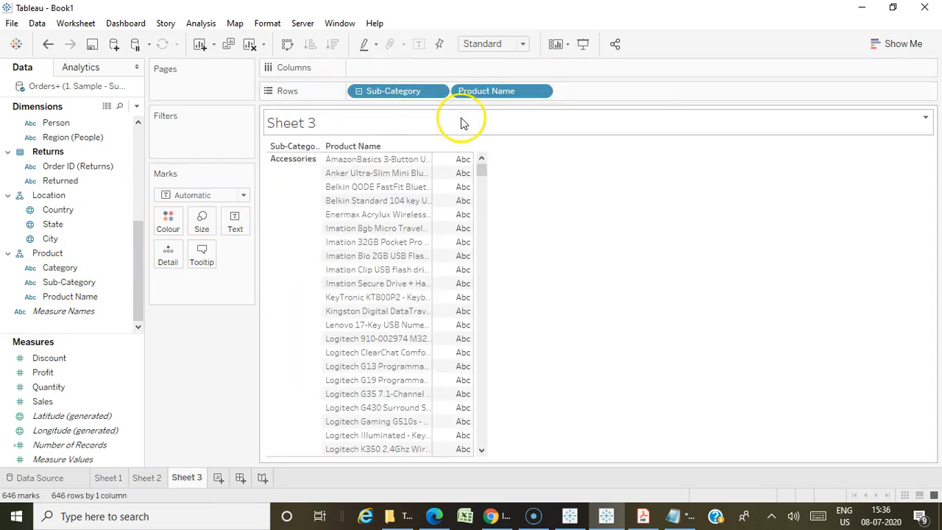
left_click(62, 281)
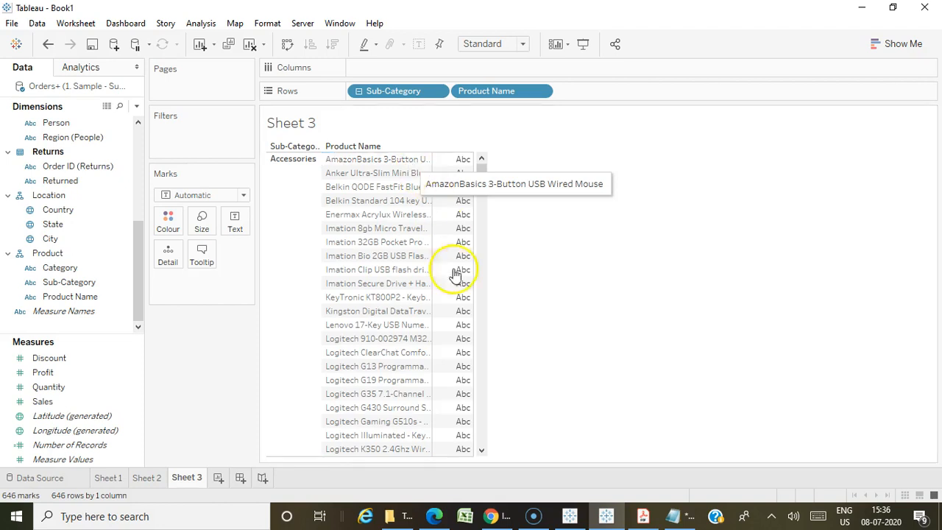
Switch to the Edge browser and read the Create a hierarchy instructions in the Tableau help article on Create Hierarchies
left_click(434, 515)
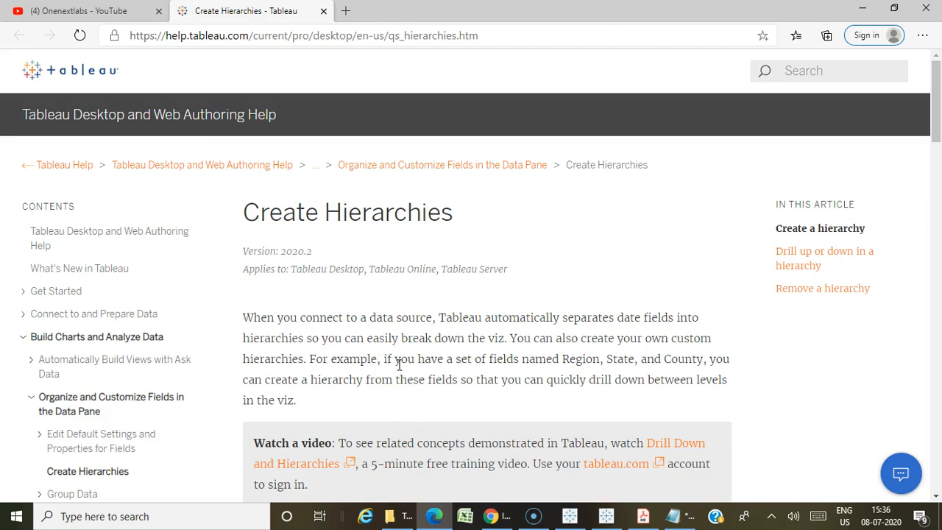
scroll(401, 365, "down", 4)
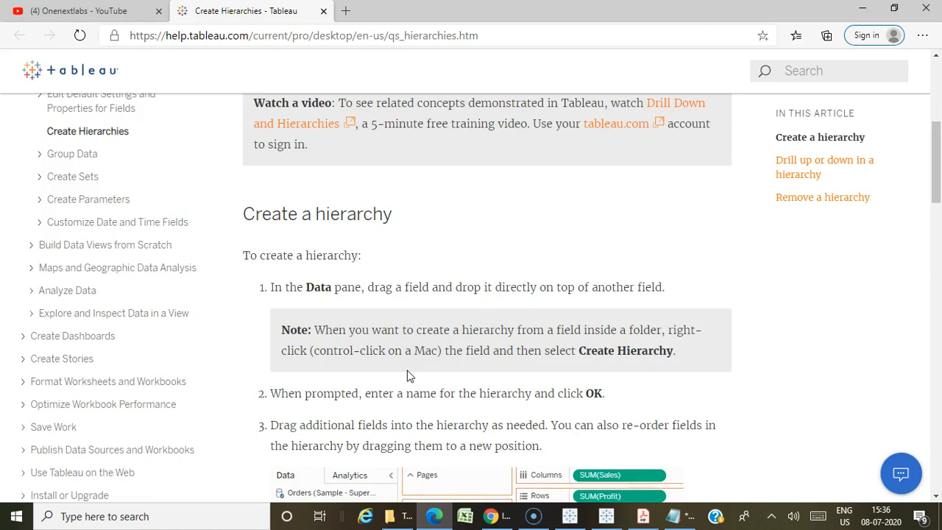
scroll(411, 375, "down", 1)
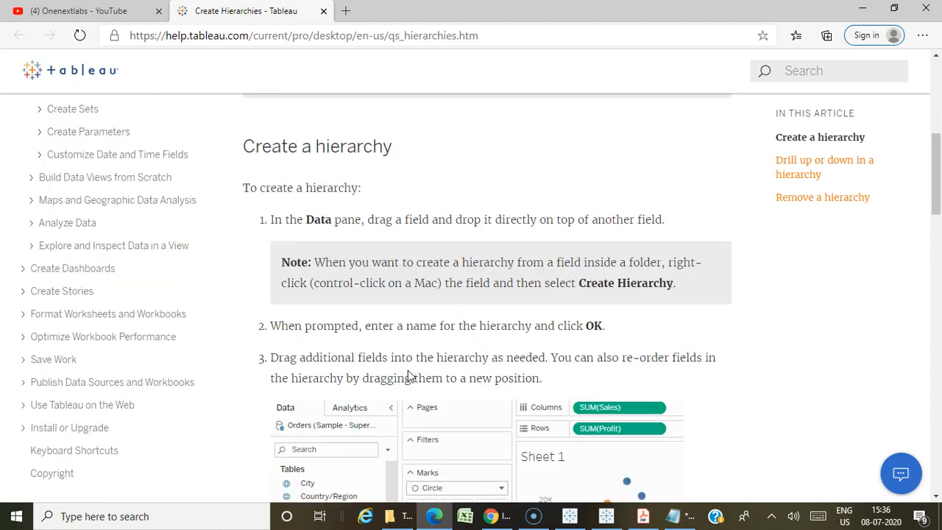
scroll(409, 375, "up", 2)
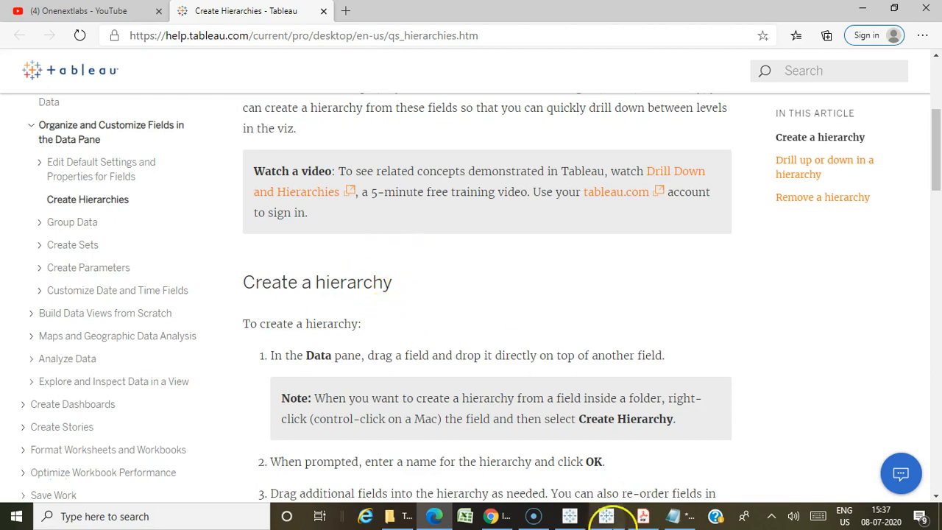
Switch back to the Tableau workbook and view the hierarchy options of the Customer Name dimension without choosing one
left_click(578, 519)
left_click(605, 515)
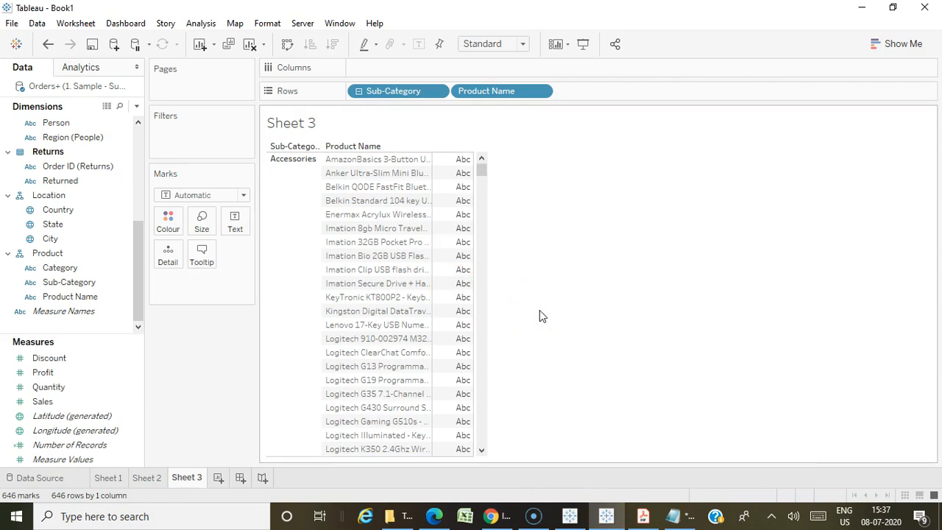
scroll(59, 226, "up", 2)
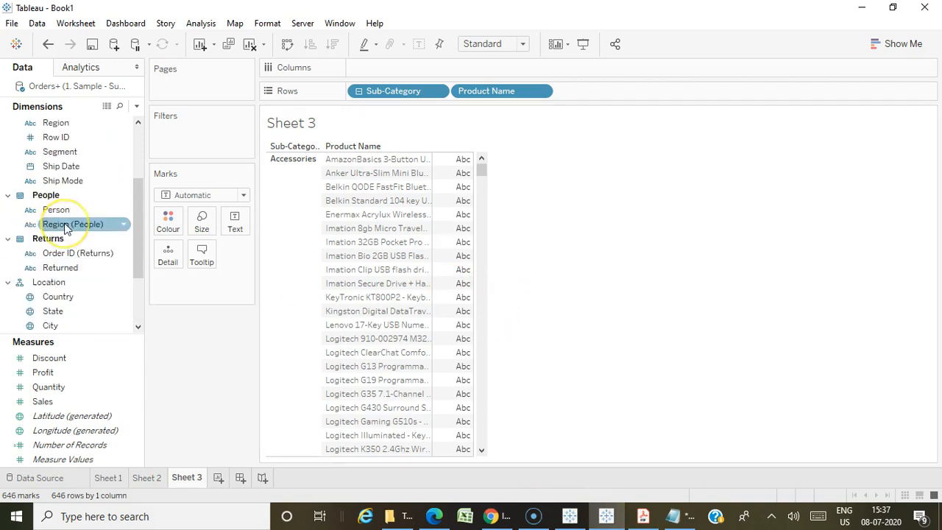
scroll(67, 240, "up", 2)
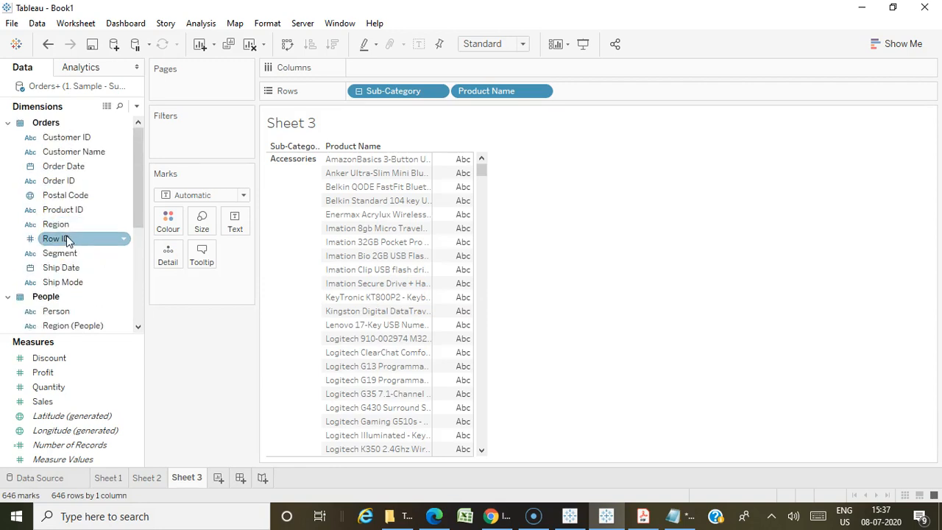
left_click(110, 137)
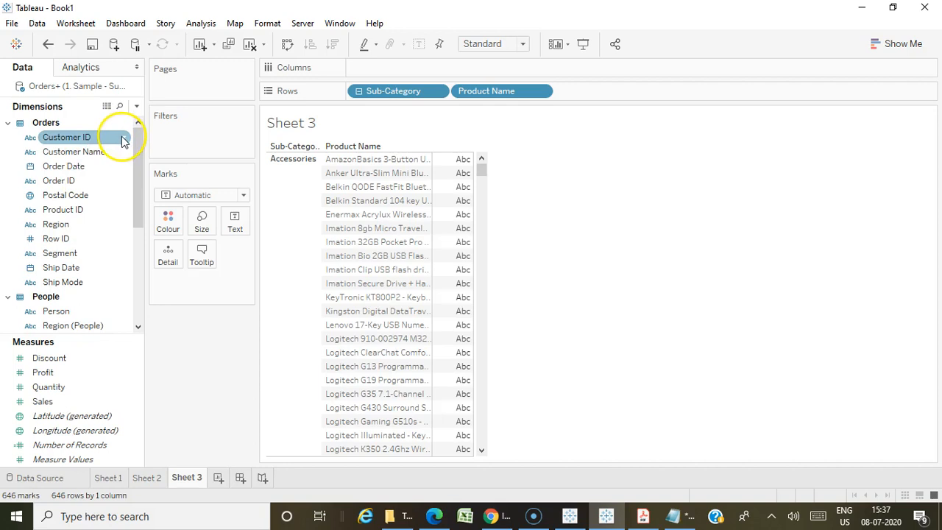
right_click(120, 151)
mouse_move(190, 409)
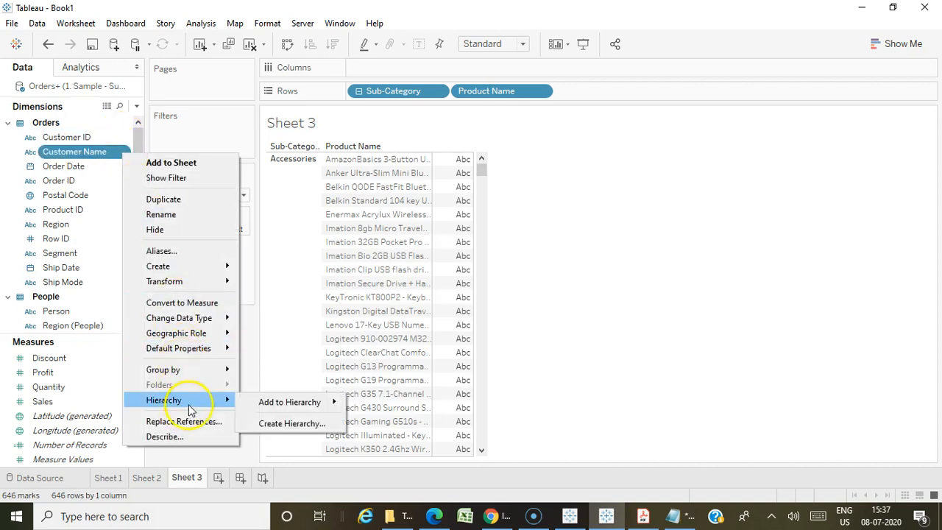
left_click(702, 301)
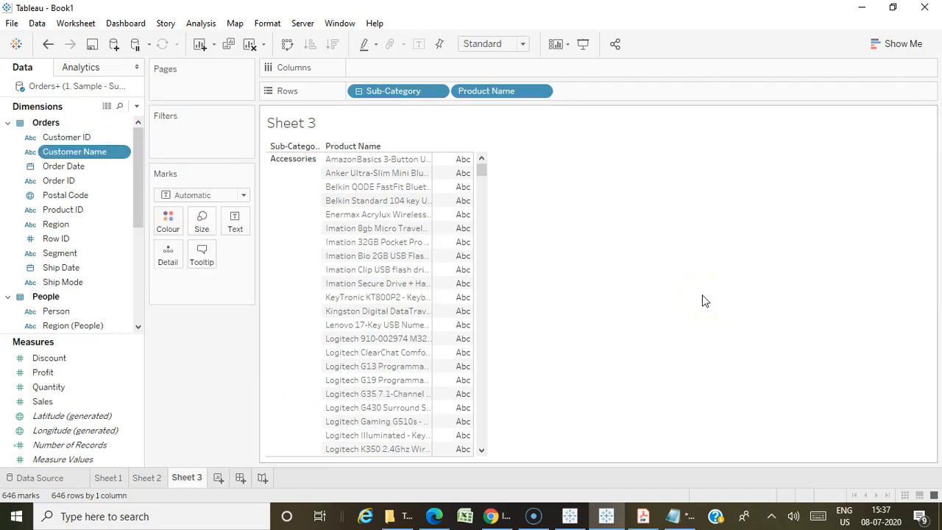